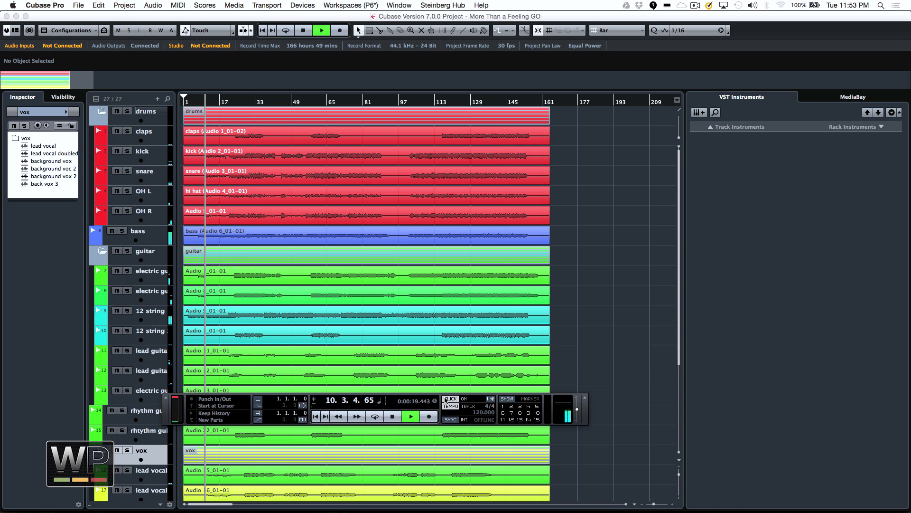
Step: Run tempo detection on the 12-string guitar event Audio 9_01-01
key("space")
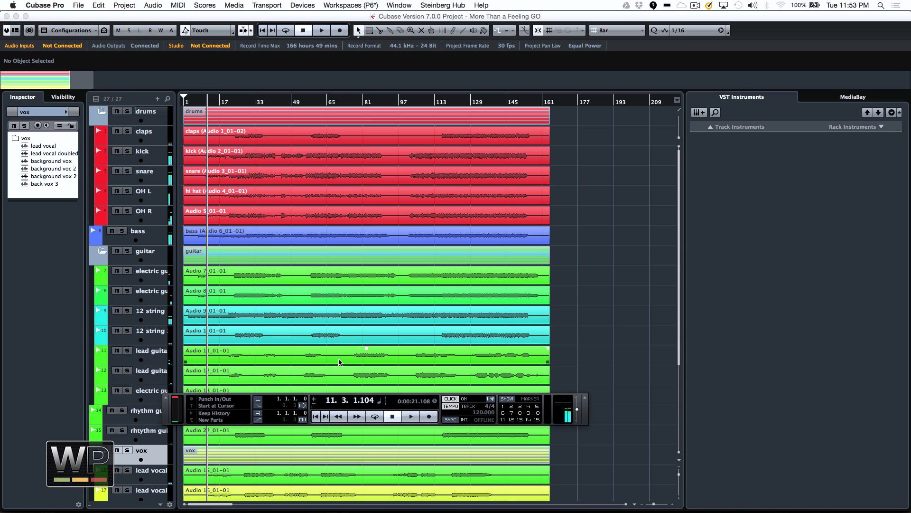
left_click(234, 319)
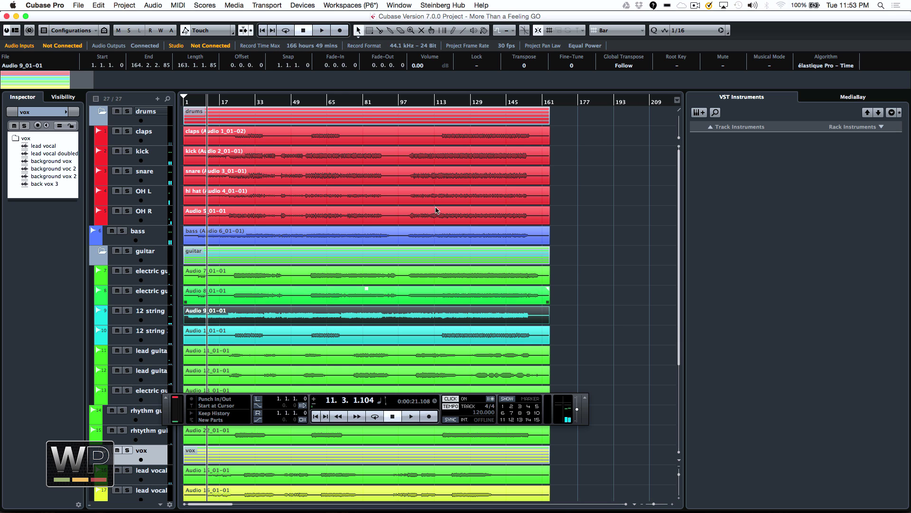
left_click(128, 4)
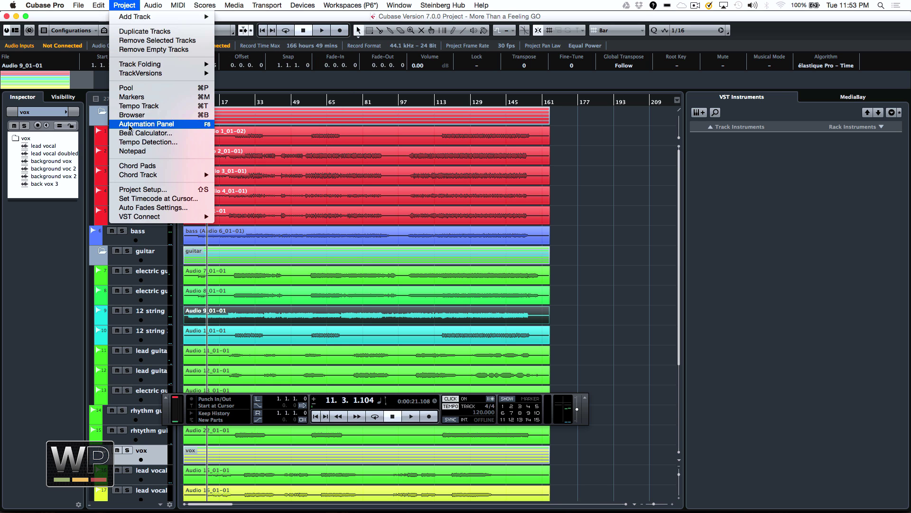
left_click(141, 143)
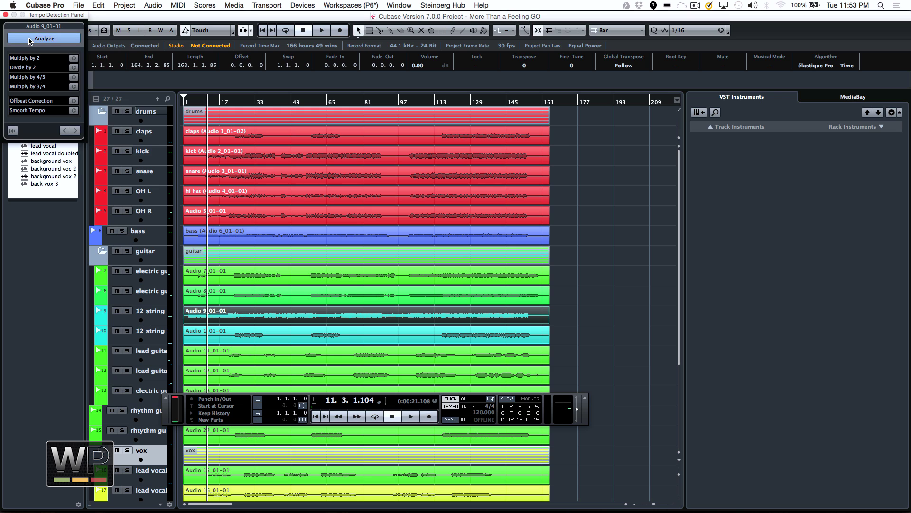
left_click(30, 40)
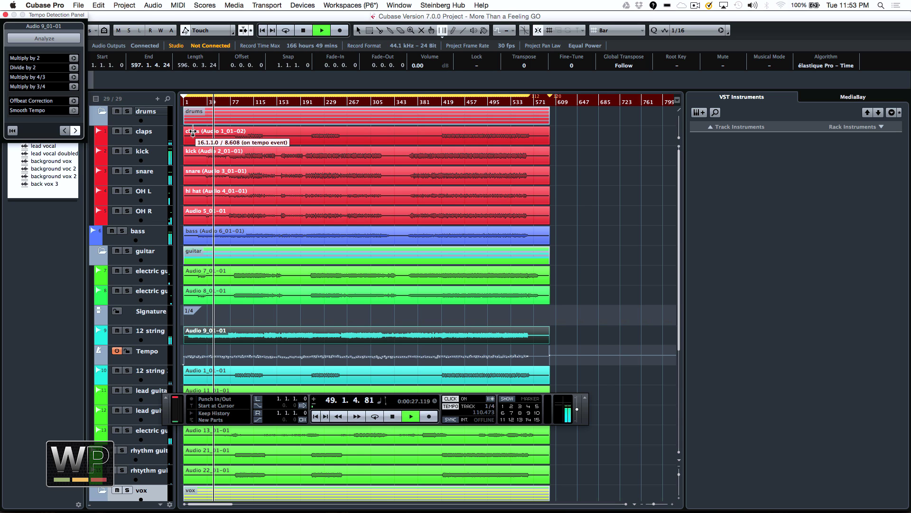
Step: Move the Tempo track and then the Signature track to the top of the track list
key("space")
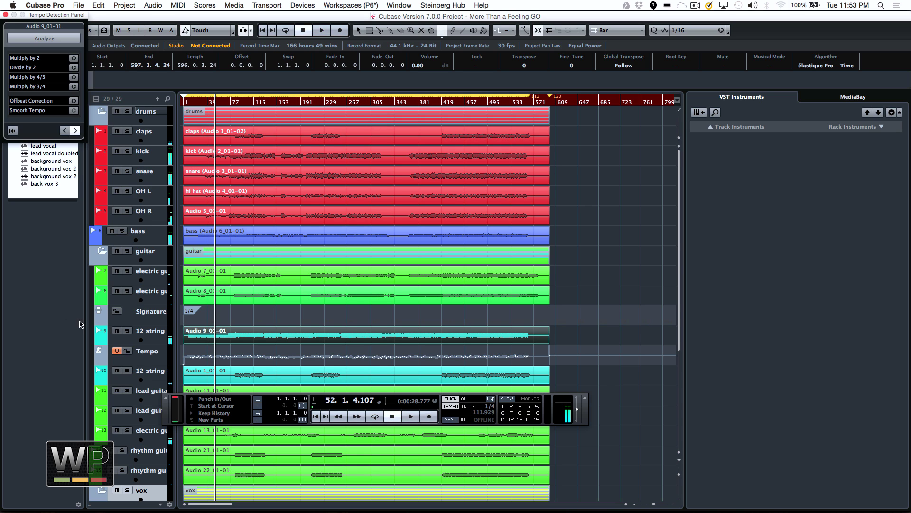
left_click_drag(132, 361, 137, 251)
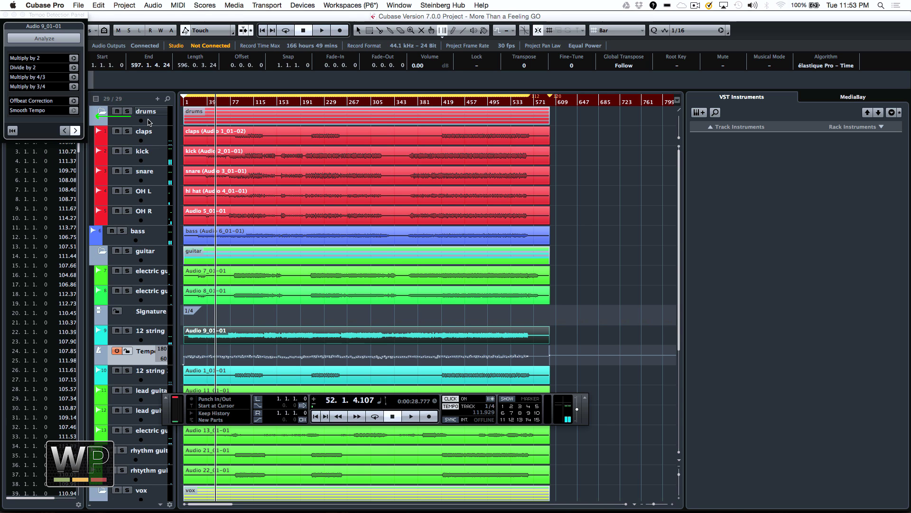
left_click_drag(148, 114, 150, 115)
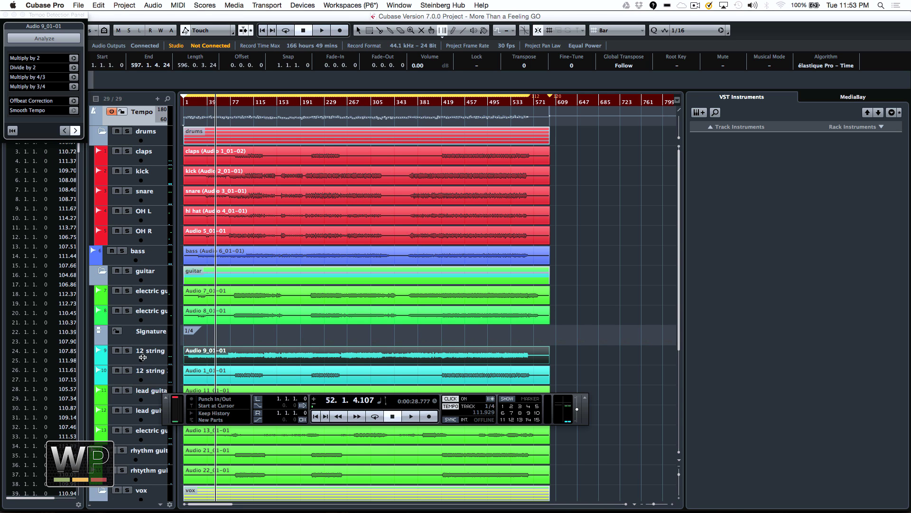
left_click_drag(131, 338, 138, 230)
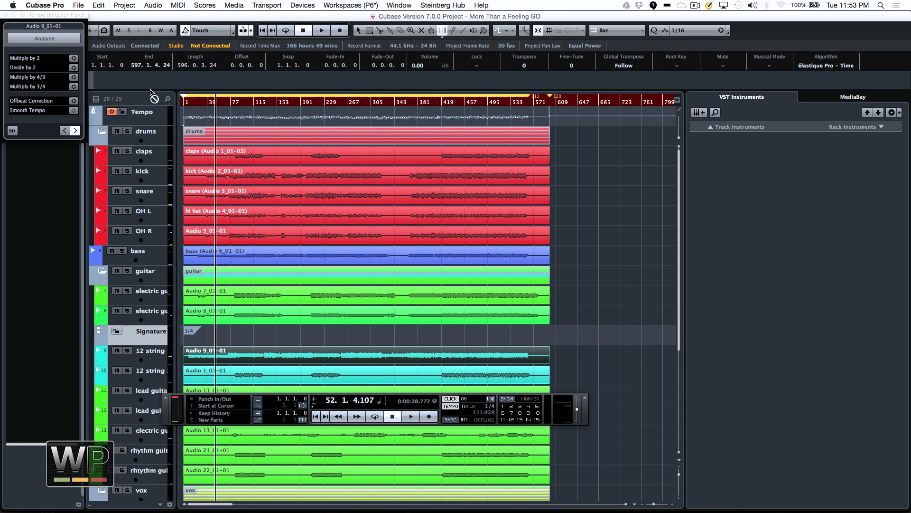
left_click_drag(150, 113, 150, 113)
Step: Enlarge the Tempo track, zoom back to the project start, and close the Tempo Detection panel
left_click_drag(158, 150, 157, 199)
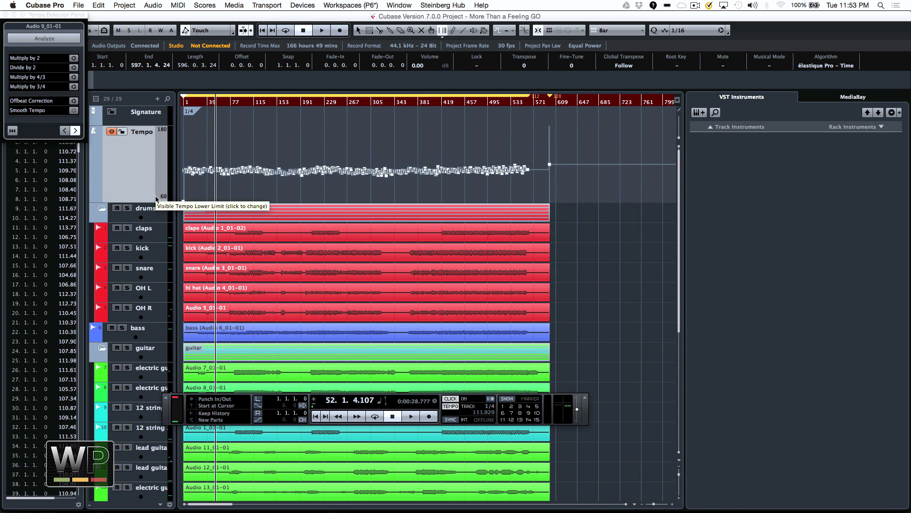
key("h")
key("h")
key("h")
key("h")
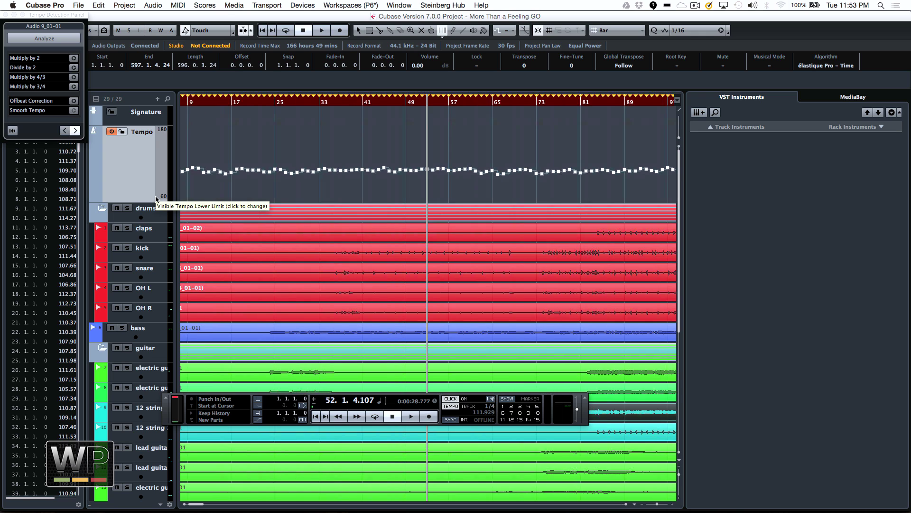
left_click_drag(212, 102, 120, 102)
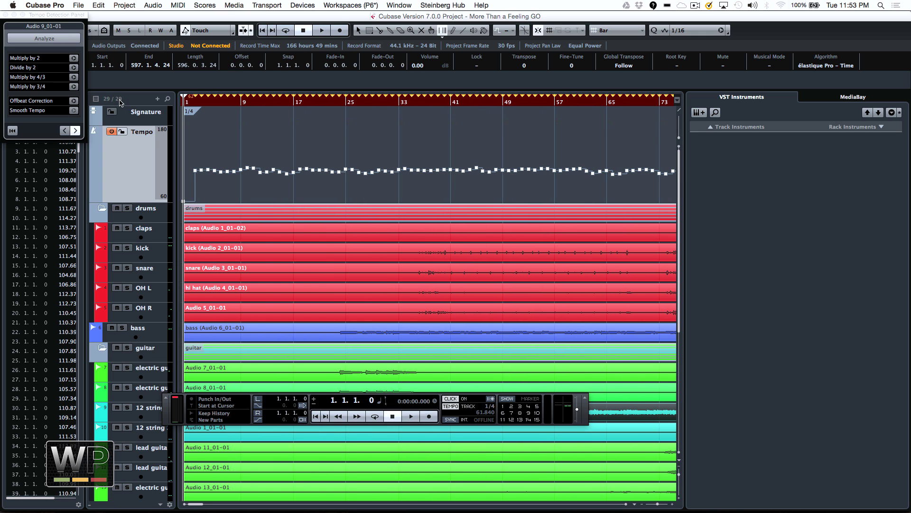
left_click(5, 16)
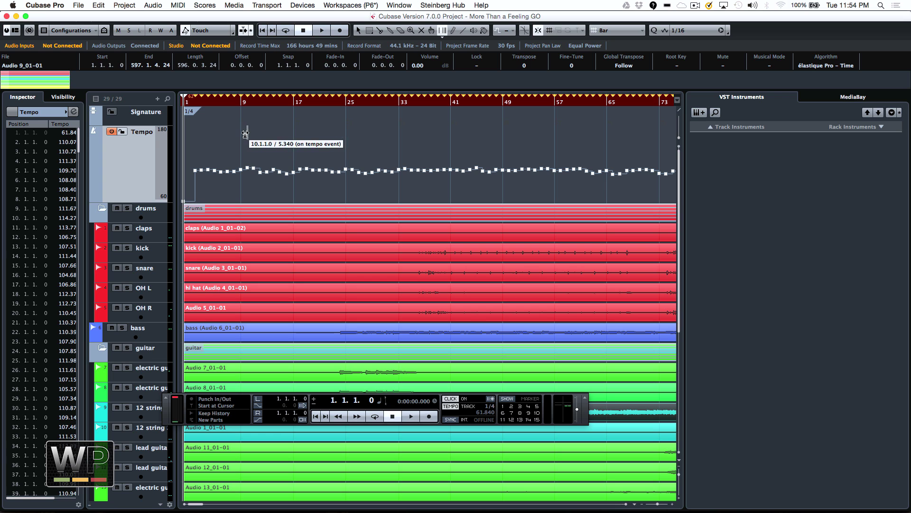
Step: Zoom in around bar 6 and audition playback from there
left_click_drag(225, 102, 220, 127)
key("space")
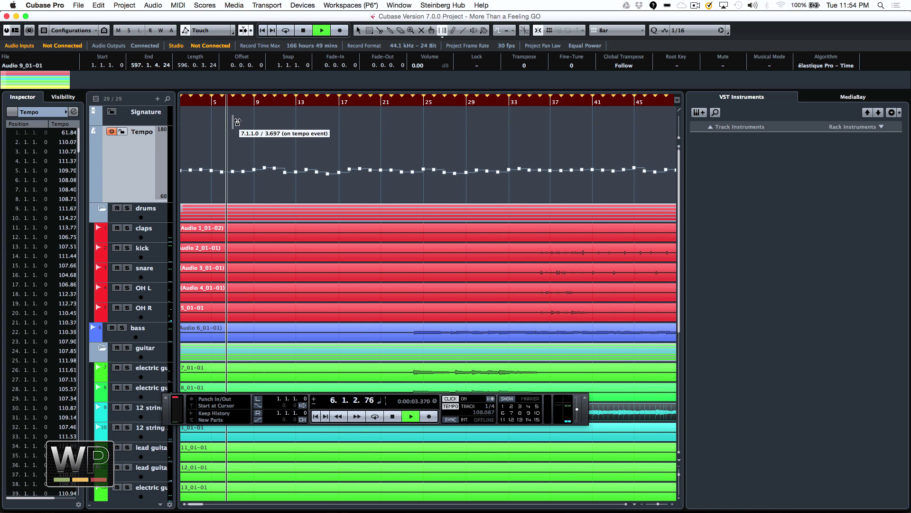
key("space")
Step: Insert a 4/4 time signature at bar 8 with the Draw tool, then play from near bar 5
right_click(240, 125)
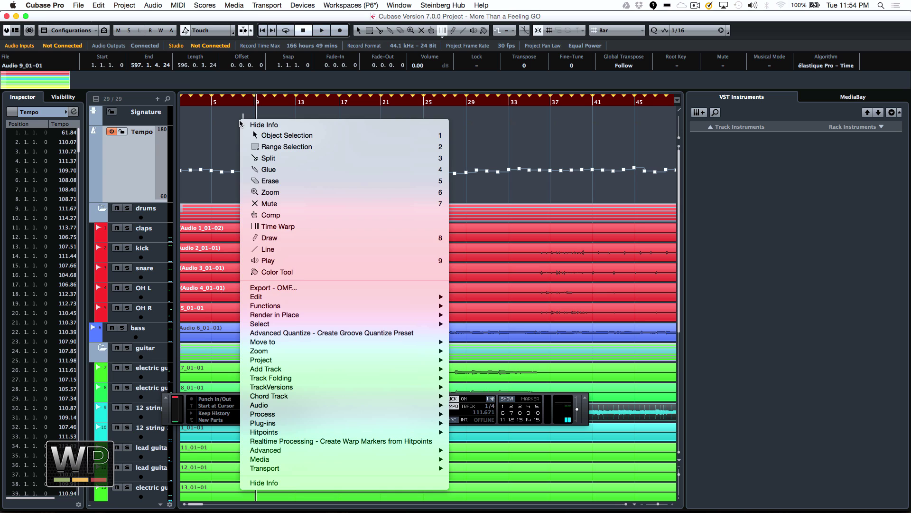
left_click(257, 239)
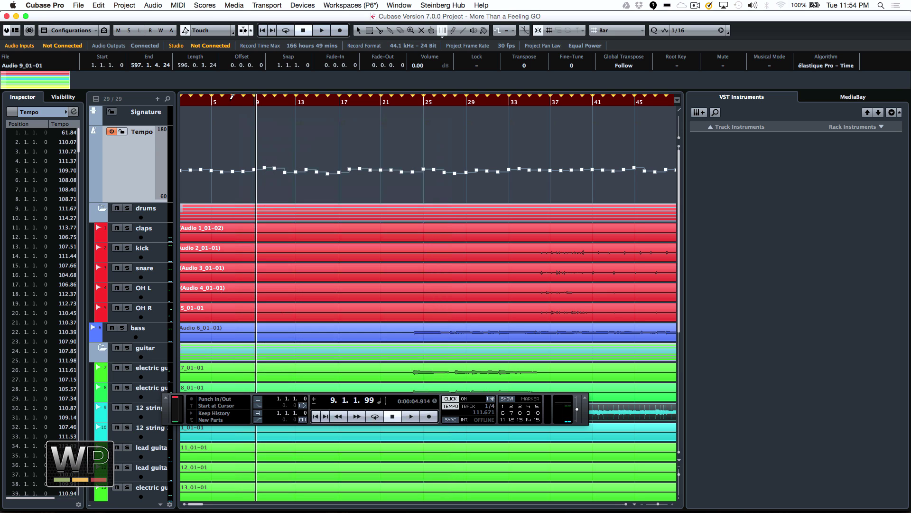
left_click(246, 111)
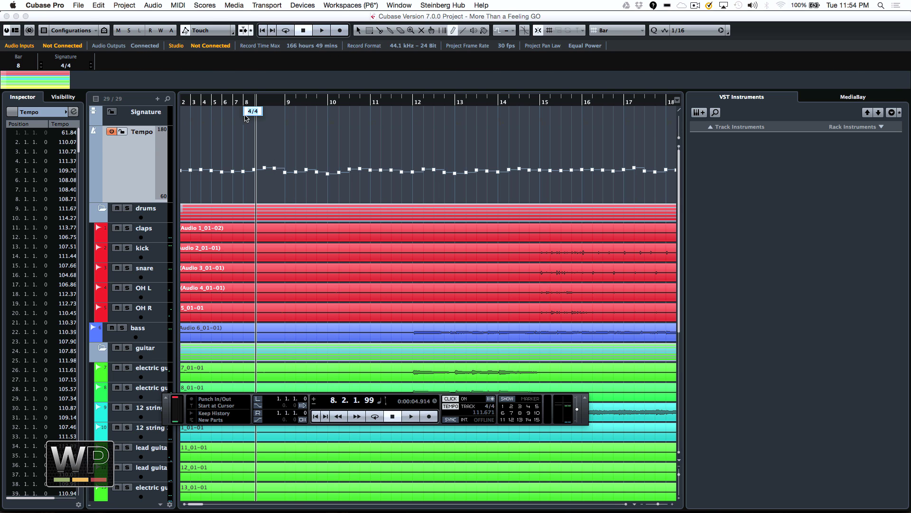
left_click(221, 101)
key("space")
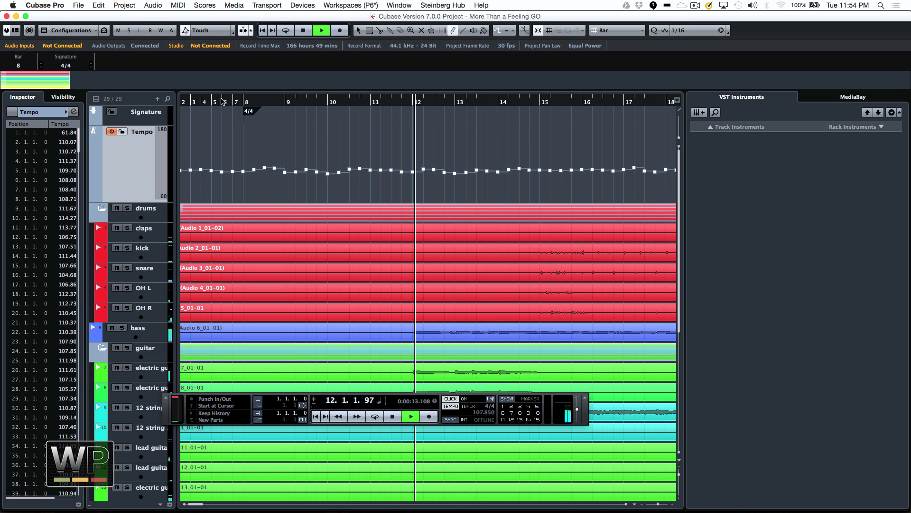
Step: Zoom out to show the whole song from bar 1 to the project end
key("g")
key("g")
key("g")
key("g")
key("g")
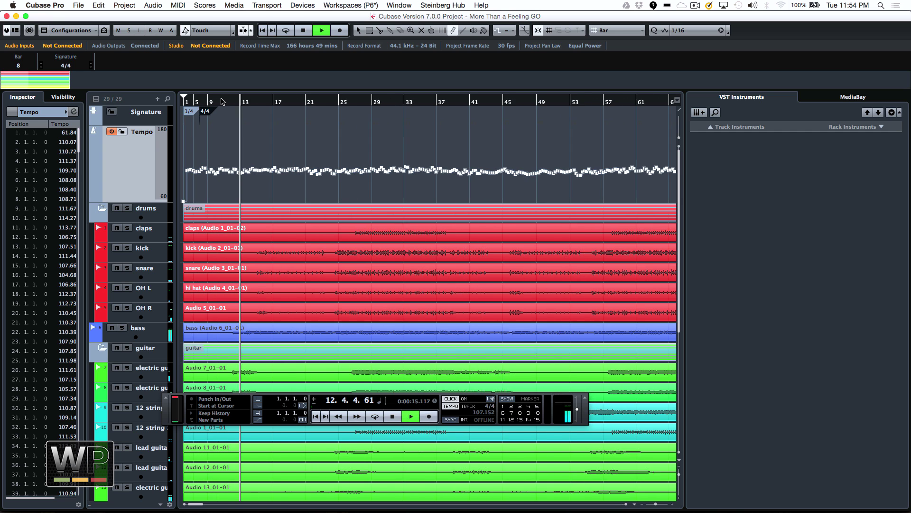
key("g")
key("space")
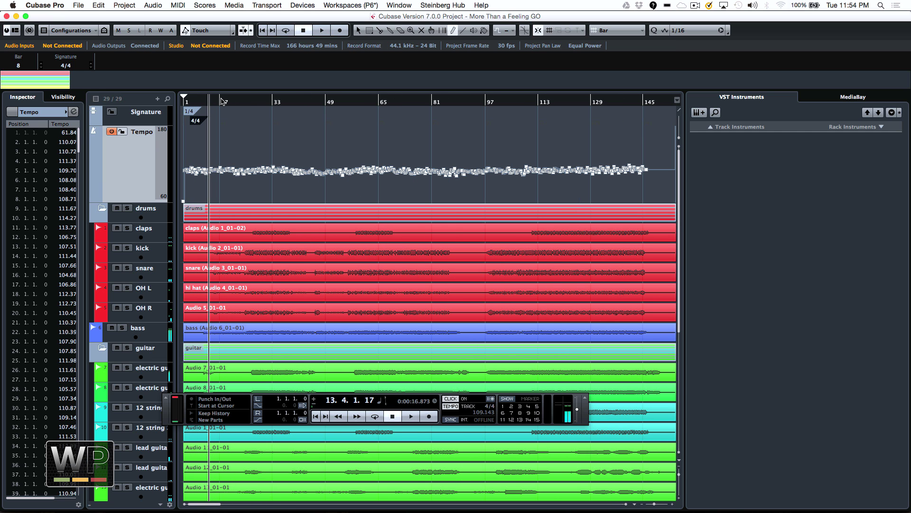
key("g")
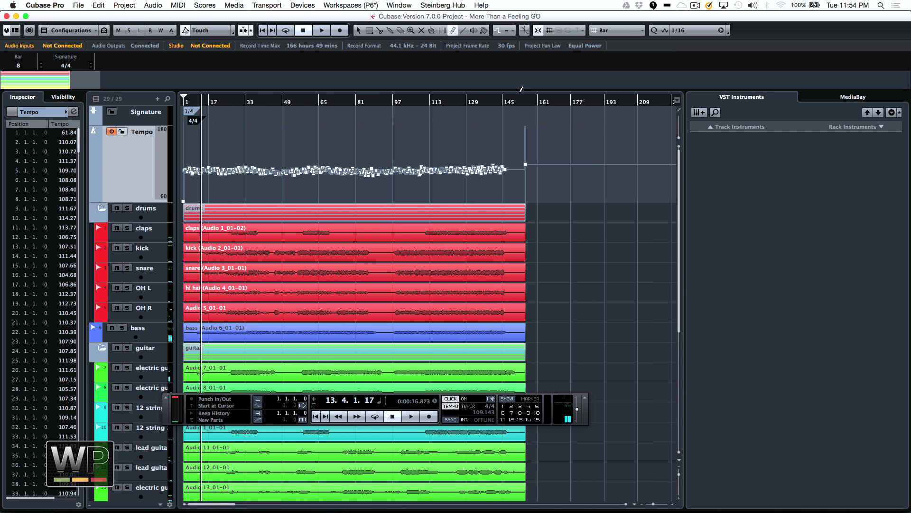
Step: Switch to Object Selection and marquee-select all the audio events
right_click(540, 207)
left_click(548, 222)
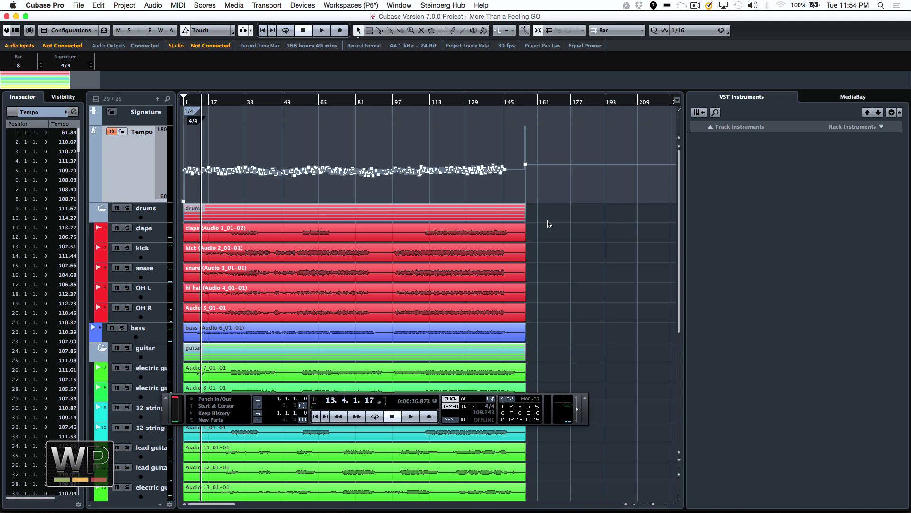
left_click_drag(589, 238, 336, 508)
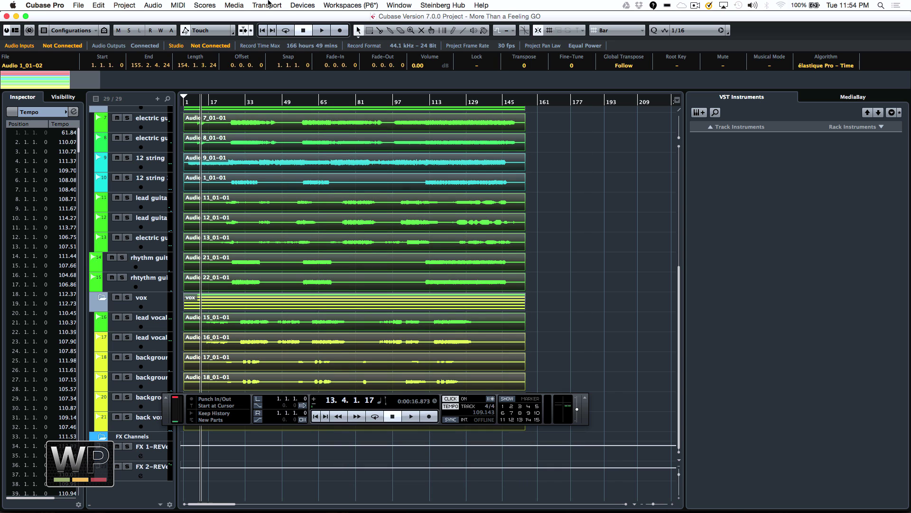
Step: Set the musical definition from tempo for all 21 selected clips, then scroll back to the top
left_click(134, 4)
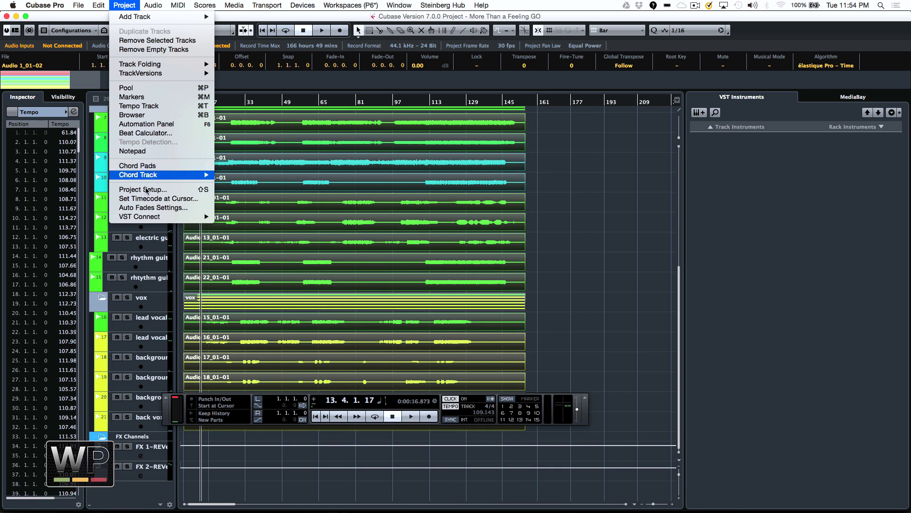
mouse_move(155, 218)
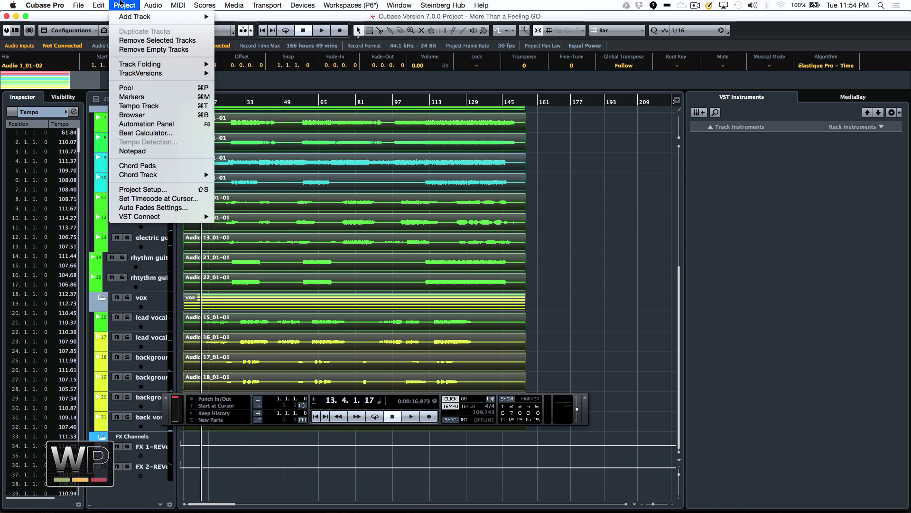
mouse_move(103, 3)
mouse_move(153, 5)
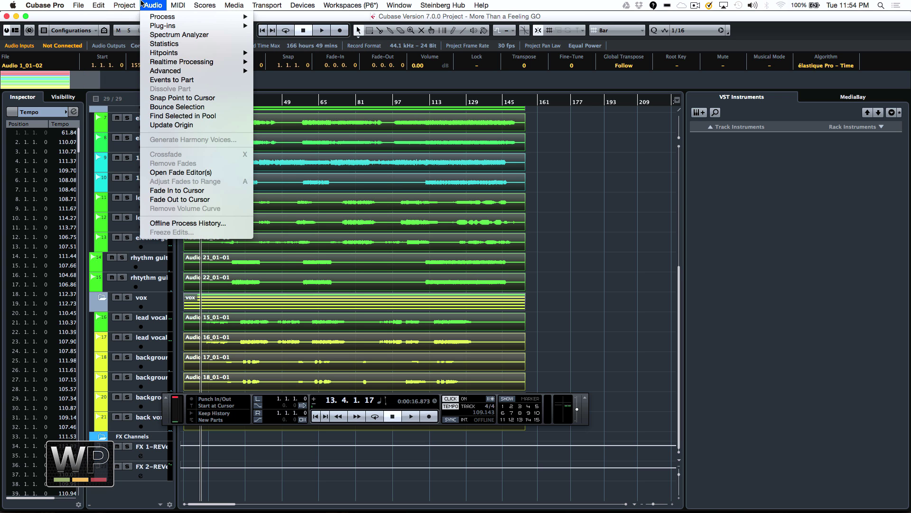
mouse_move(188, 72)
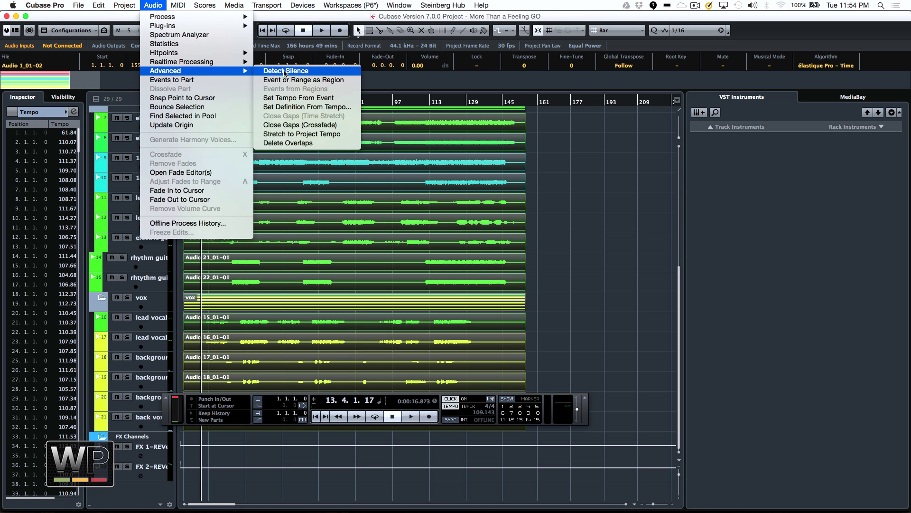
left_click(330, 108)
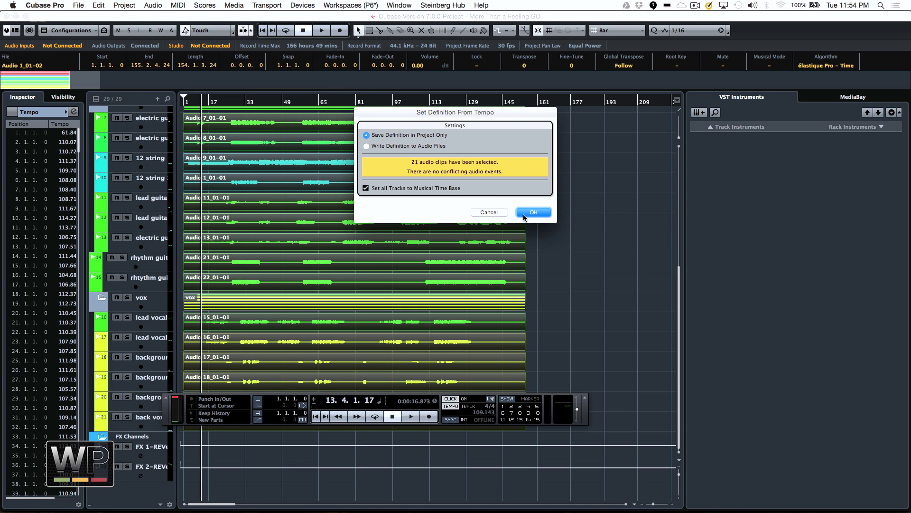
left_click(534, 213)
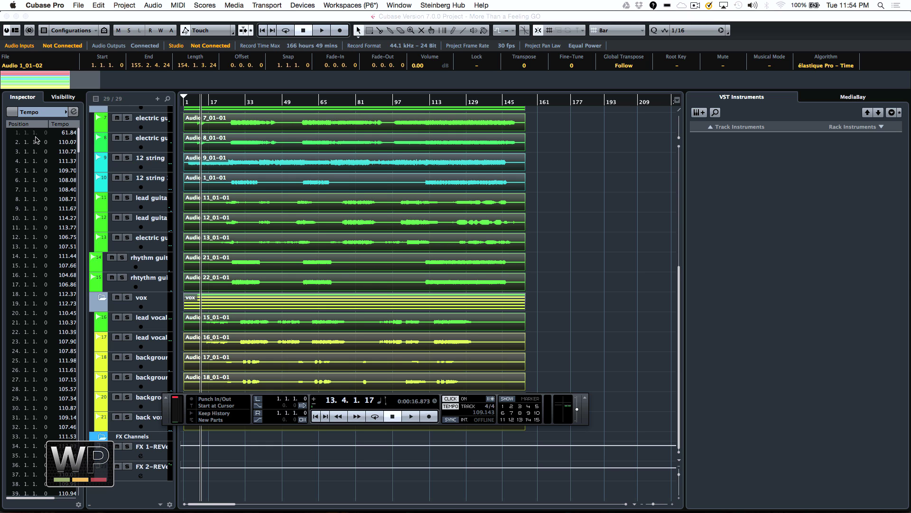
left_click(48, 144)
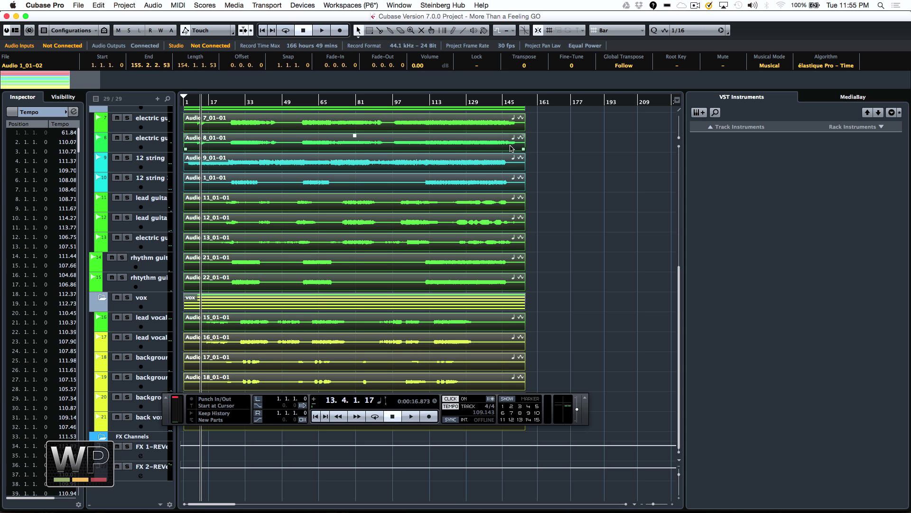
scroll(586, 181, "up", 10)
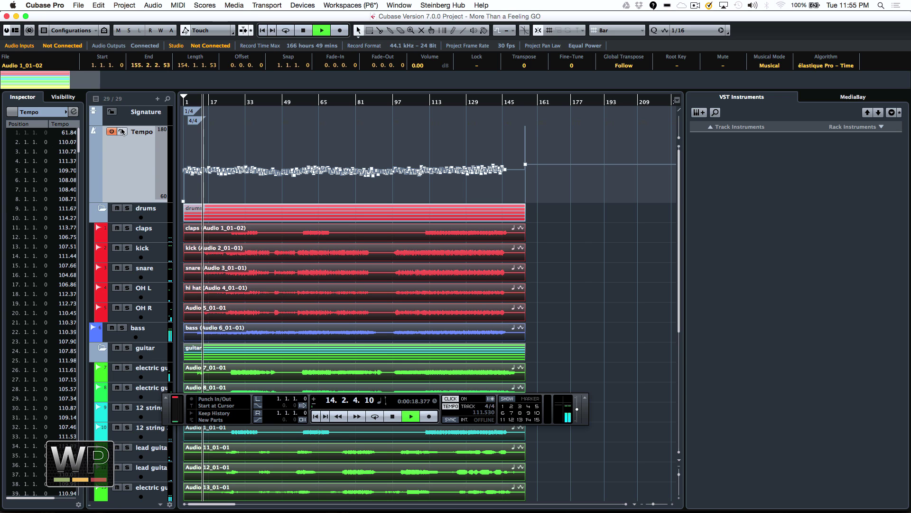
Step: Switch the transport to a fixed tempo and set it to 132 BPM
left_click(451, 410)
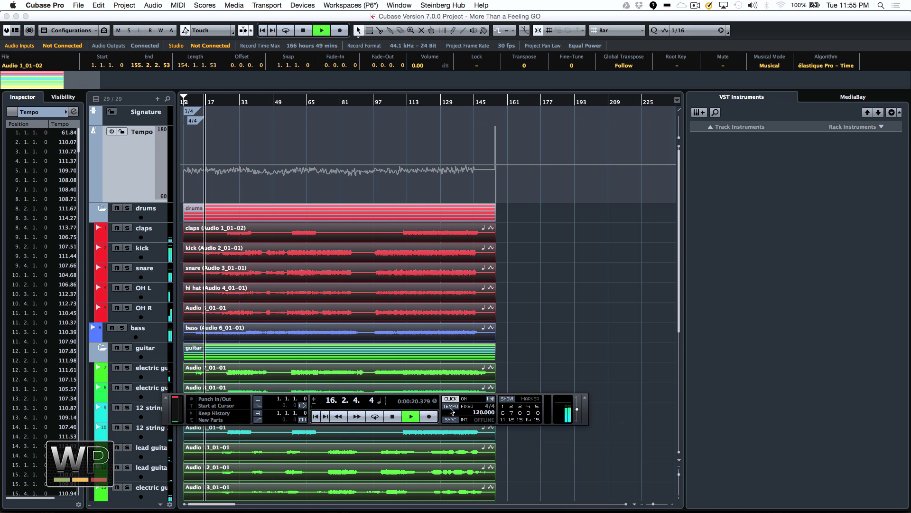
left_click(451, 407)
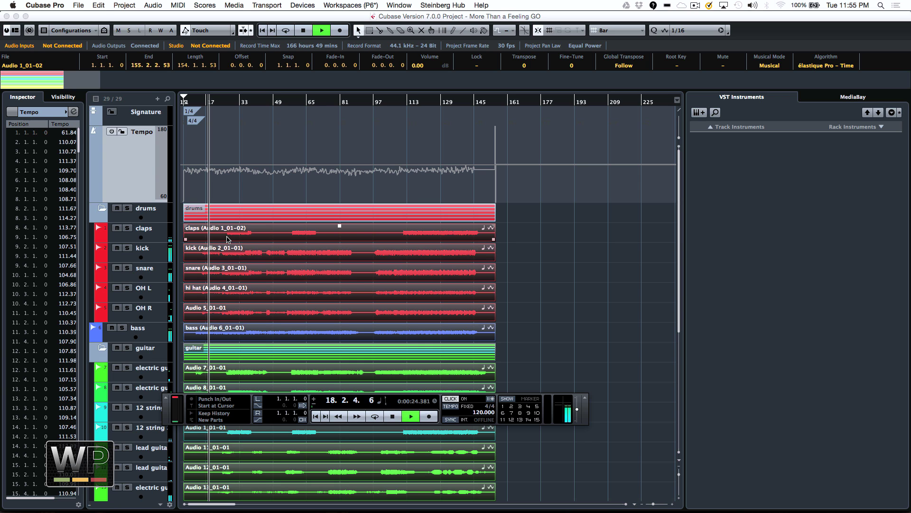
double_click(482, 412)
type("132")
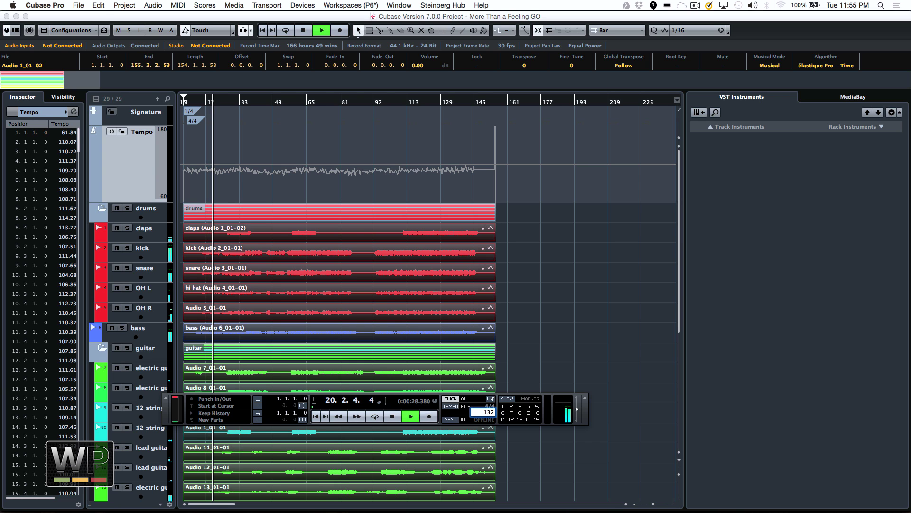
key("Return")
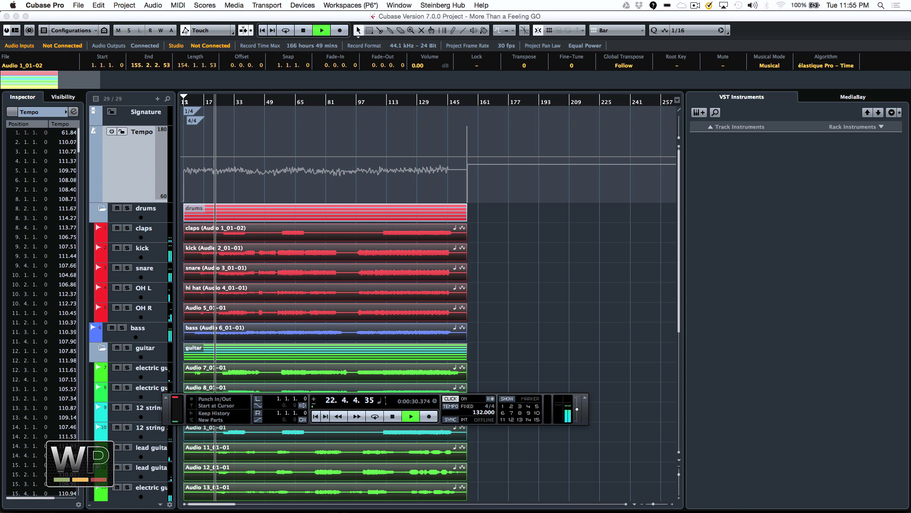
Step: Change the fixed tempo to 144 BPM, then to 96 BPM
double_click(477, 412)
type("1")
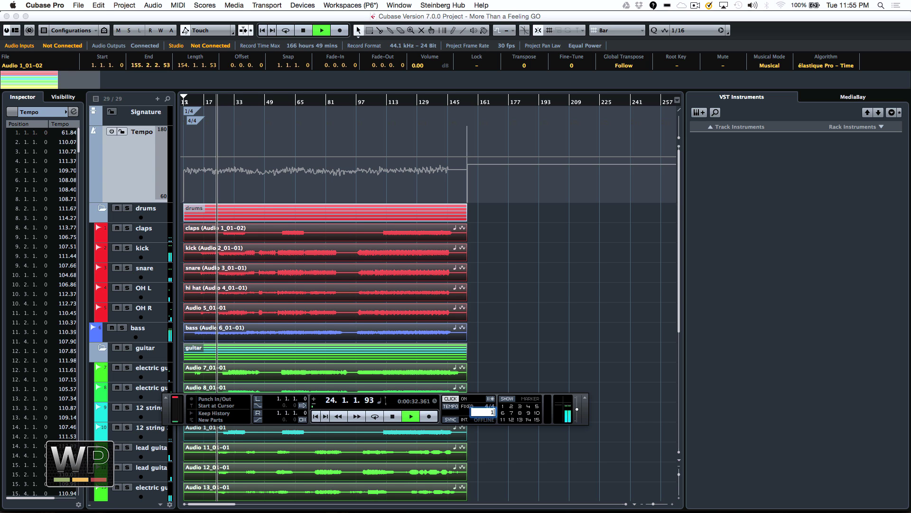
type("44")
key("Return")
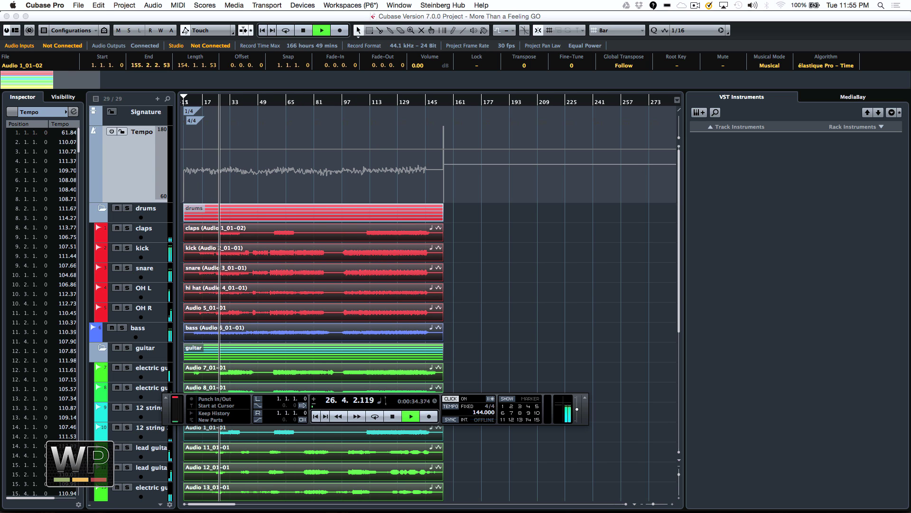
double_click(480, 412)
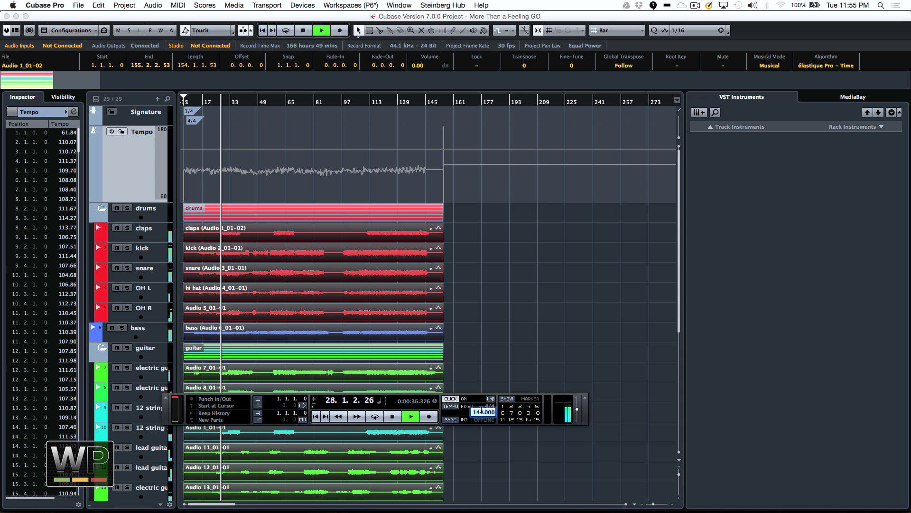
type("96")
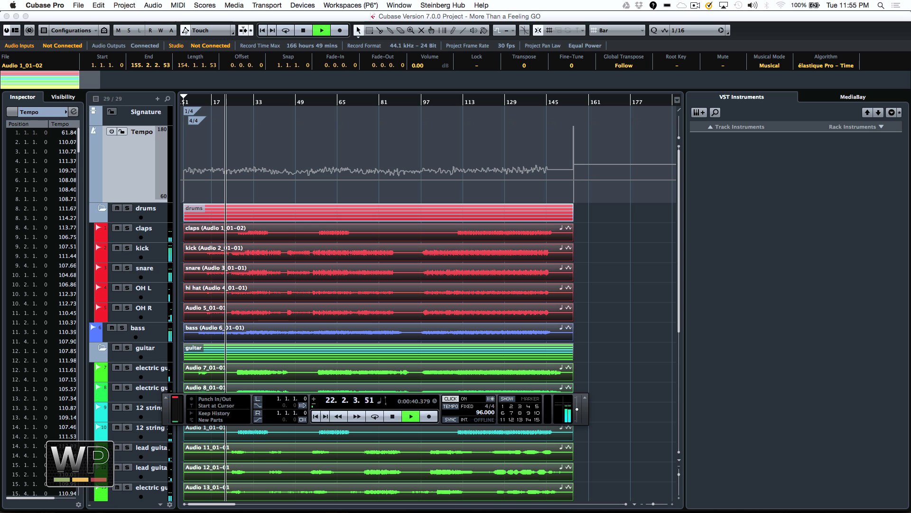
type("c")
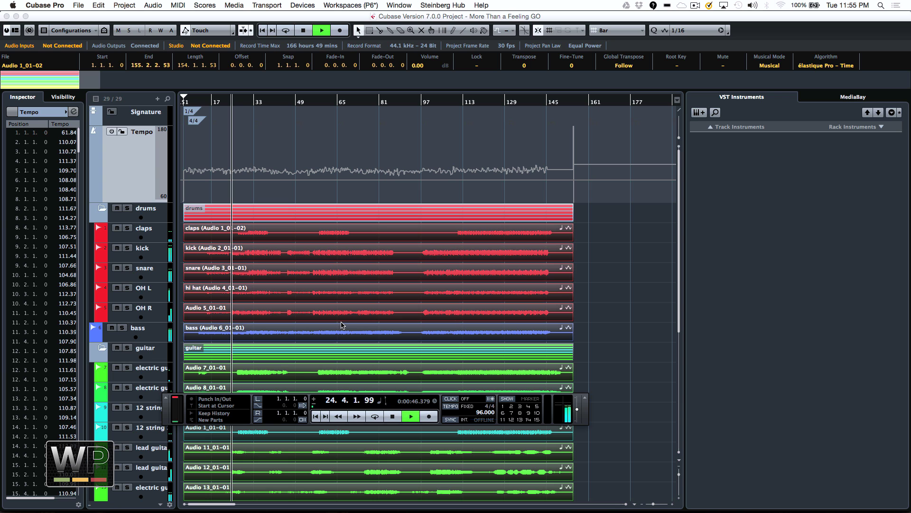
Step: Switch the transport tempo back to following the tempo track and restart playback from bar 22
scroll(290, 288, "down", 1)
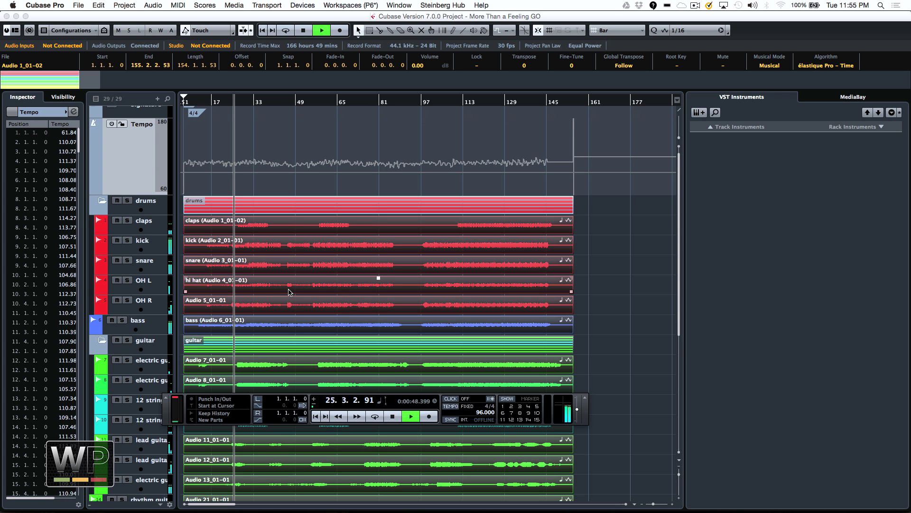
key("space")
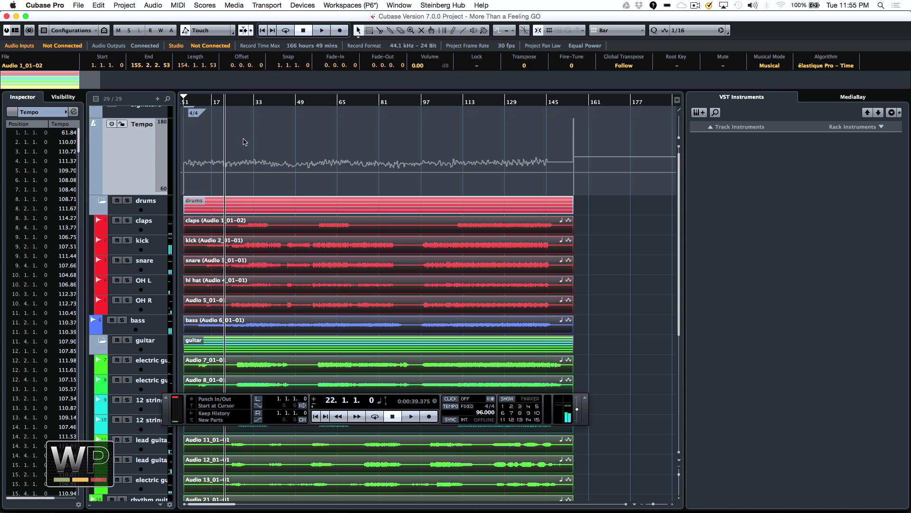
scroll(242, 137, "down", 5)
key("space")
scroll(304, 284, "down", 3)
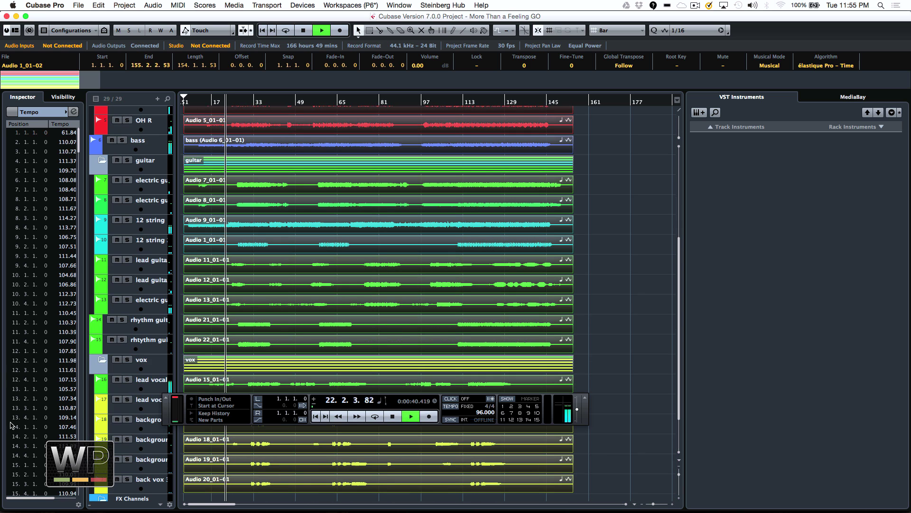
left_click(446, 407)
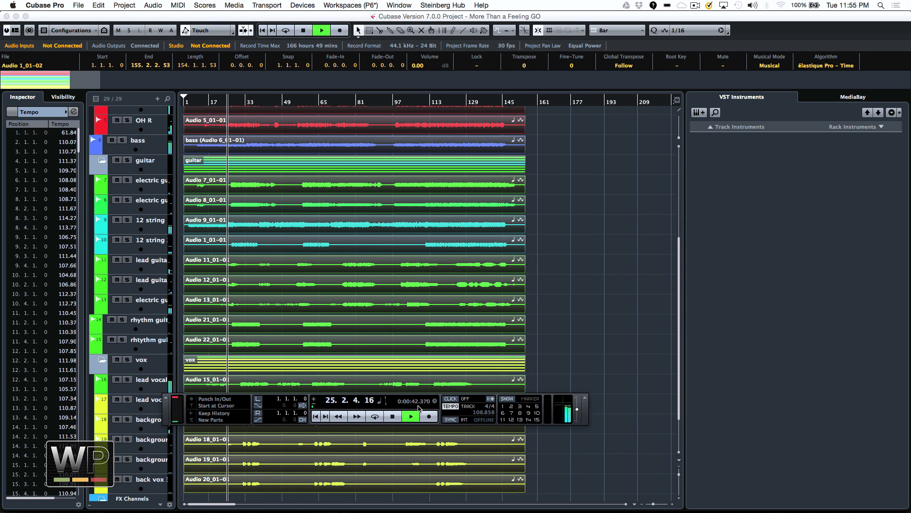
key("space")
key("space")
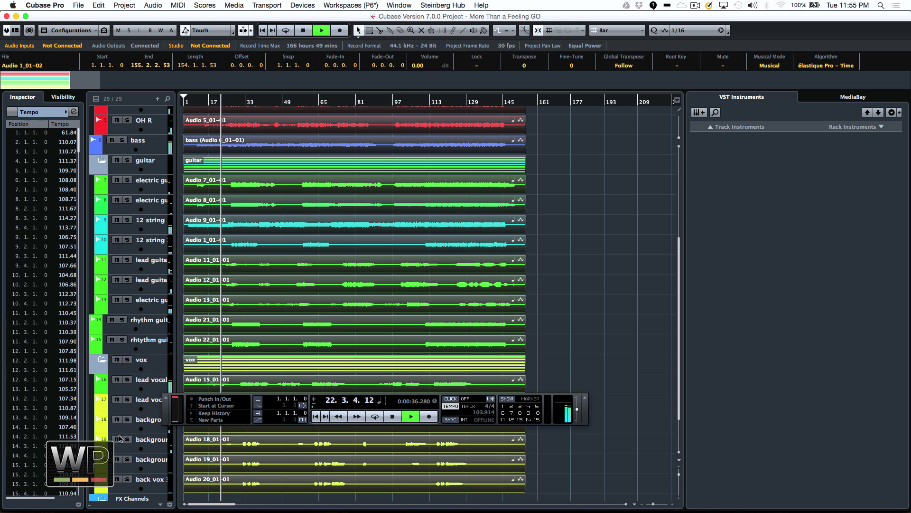
Step: Move the transport panel aside, solo background vocal tracks 18 and 19, then clear the solos
left_click_drag(207, 421, 316, 412)
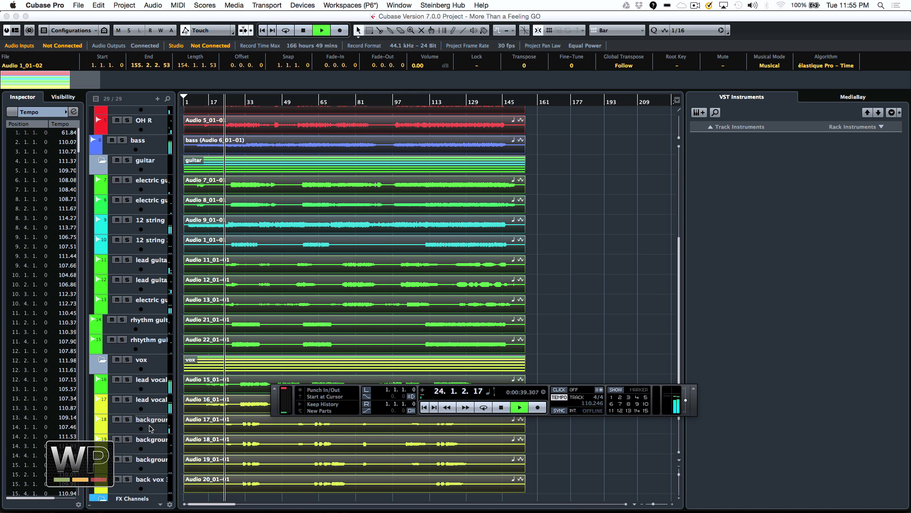
left_click(126, 439)
left_click(127, 422)
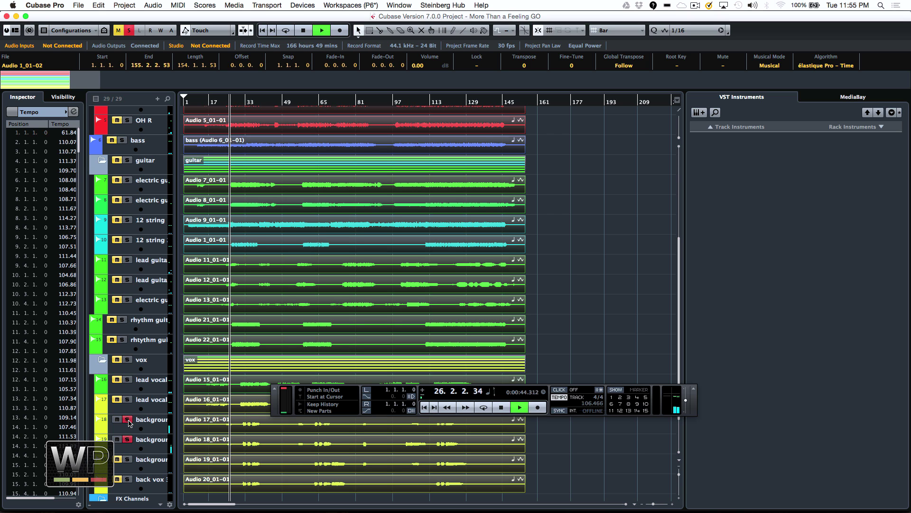
left_click(126, 439)
scroll(313, 273, "up", 5)
Step: Activate tempo curve editing, select the tempo points around bars 27–33, and play from bar 31
left_click(236, 158)
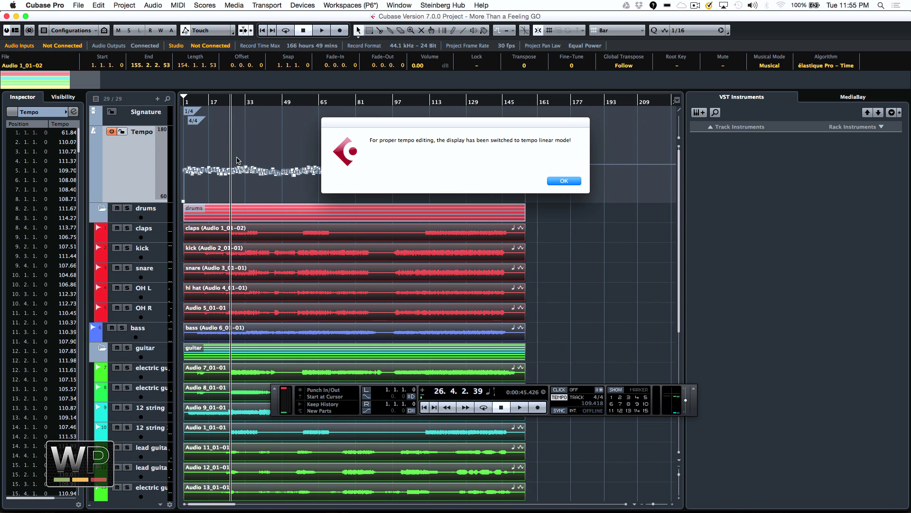
left_click(565, 181)
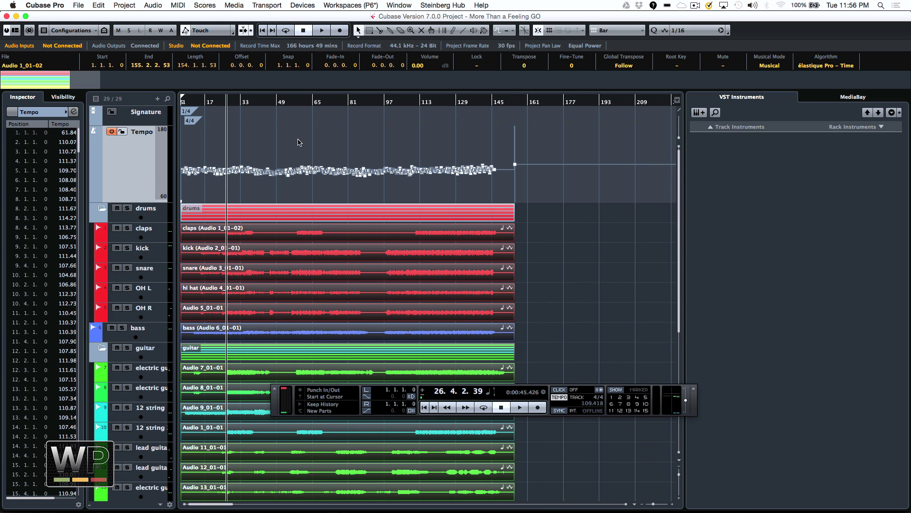
left_click_drag(227, 155, 267, 143)
left_click(237, 102)
key("space")
Step: Draw a tempo dip starting at bar 35 that ramps back up by bar 74
right_click(259, 142)
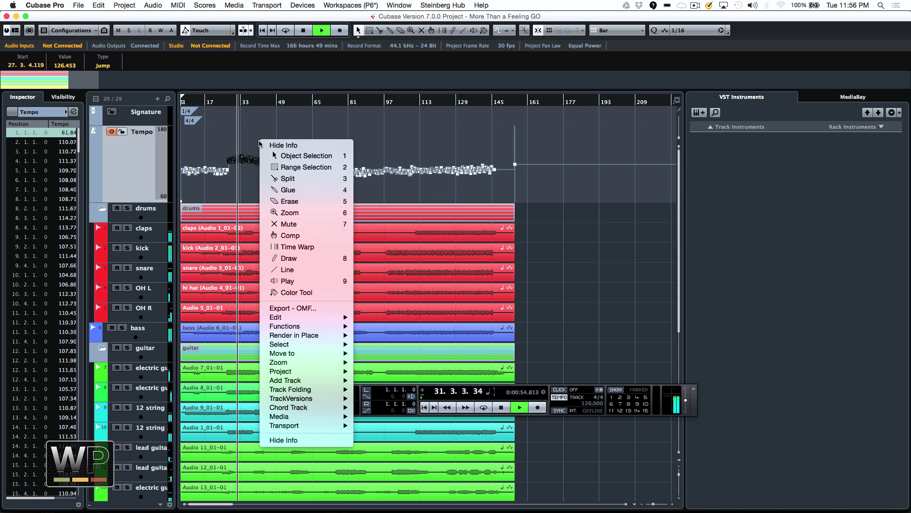
left_click(288, 258)
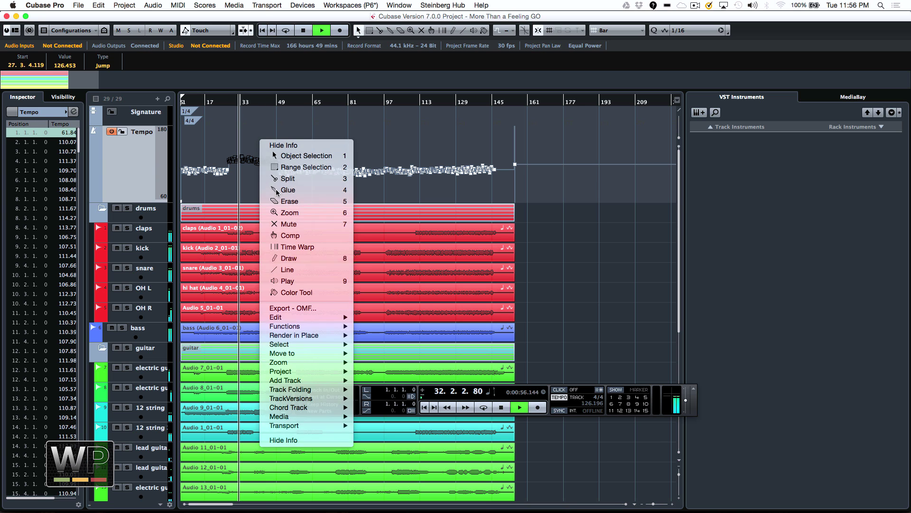
left_click(255, 171)
left_click_drag(251, 172, 345, 146)
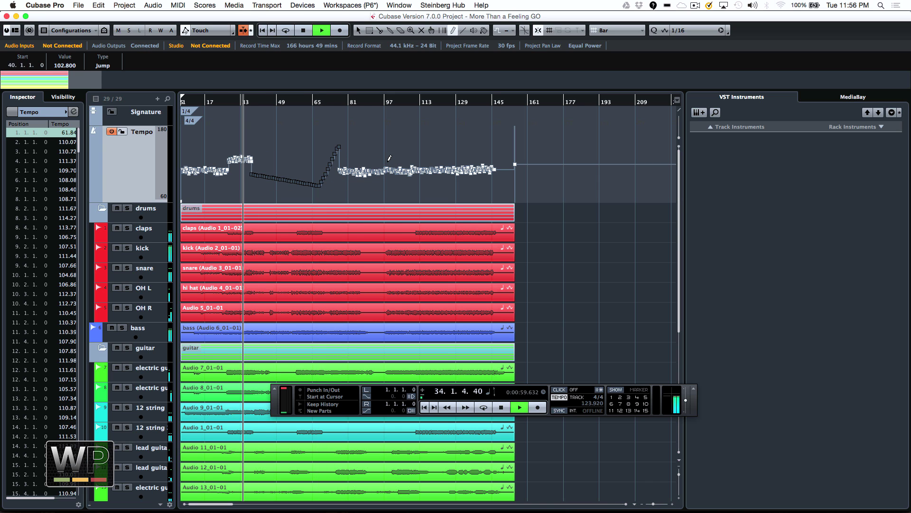
right_click(350, 153)
left_click(367, 165)
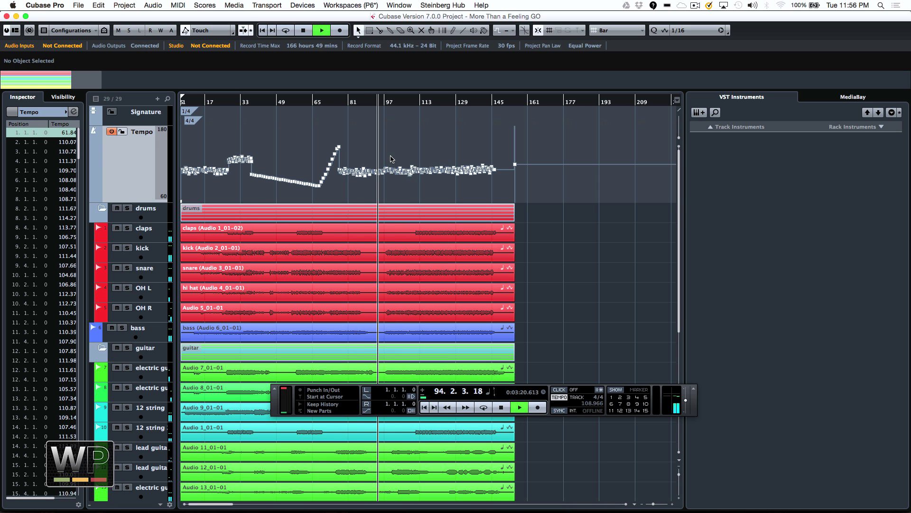
Step: Draw a falling tempo ramp from bar 97 to about bar 110
right_click(391, 156)
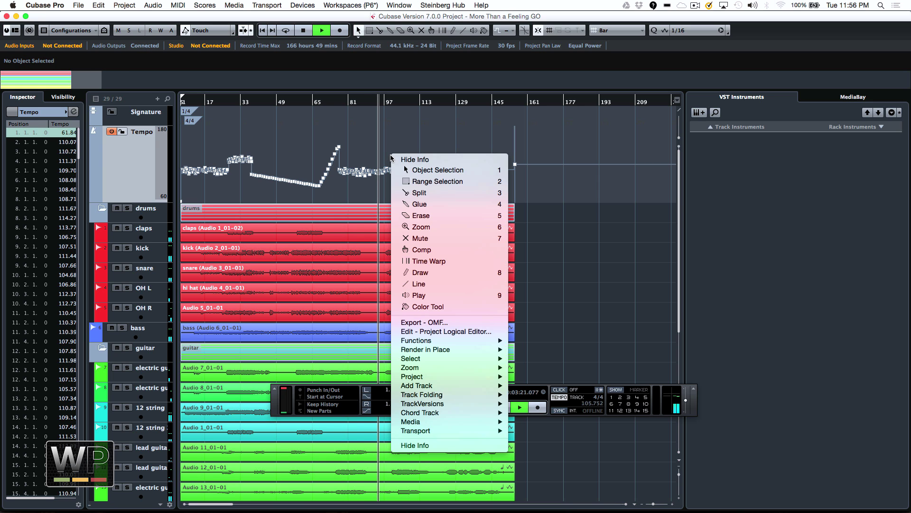
left_click(419, 270)
left_click_drag(387, 152, 421, 161)
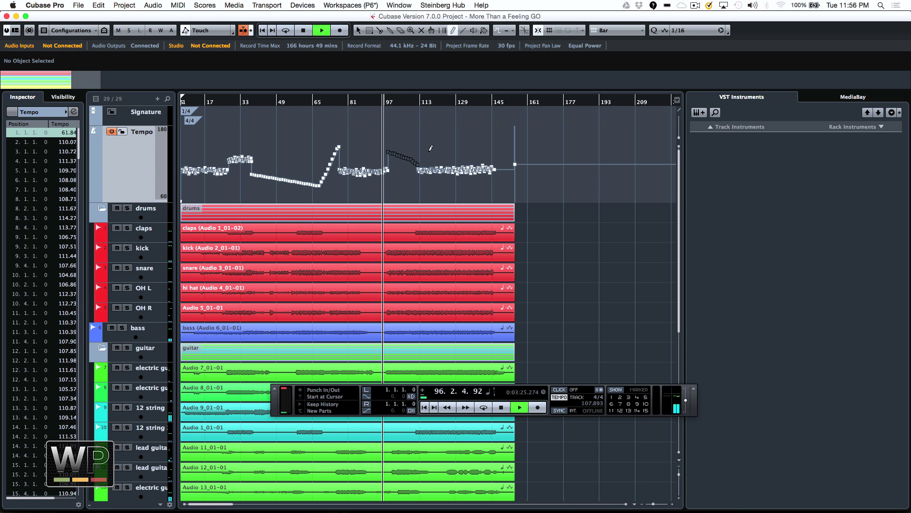
right_click(431, 148)
left_click(447, 163)
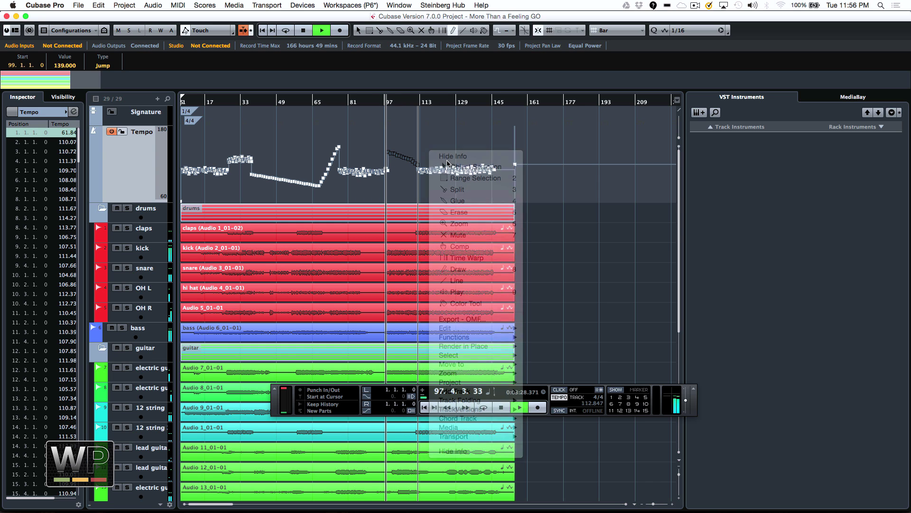
left_click(399, 142)
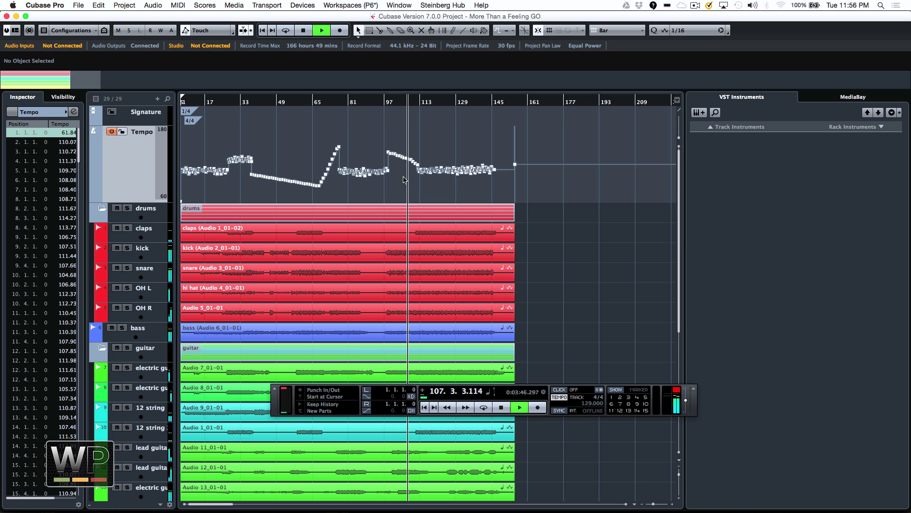
Step: Lower the tempo points around bar 116 to roughly 99.5 BPM and audition from bar 117
left_click_drag(426, 165, 437, 185)
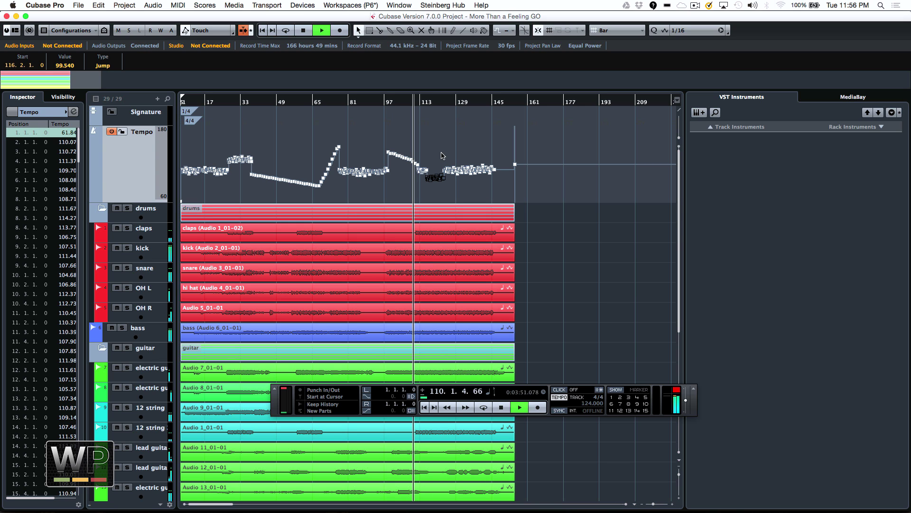
left_click(442, 156)
left_click(429, 104)
key("space")
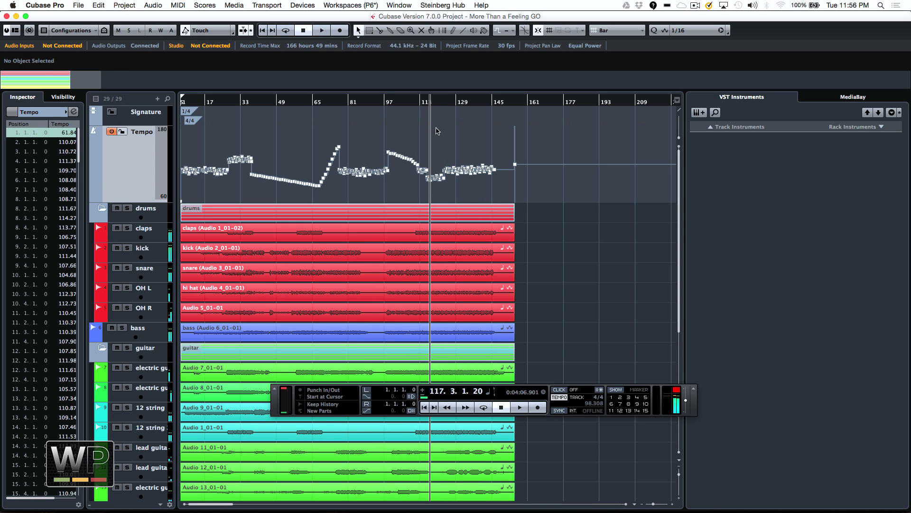